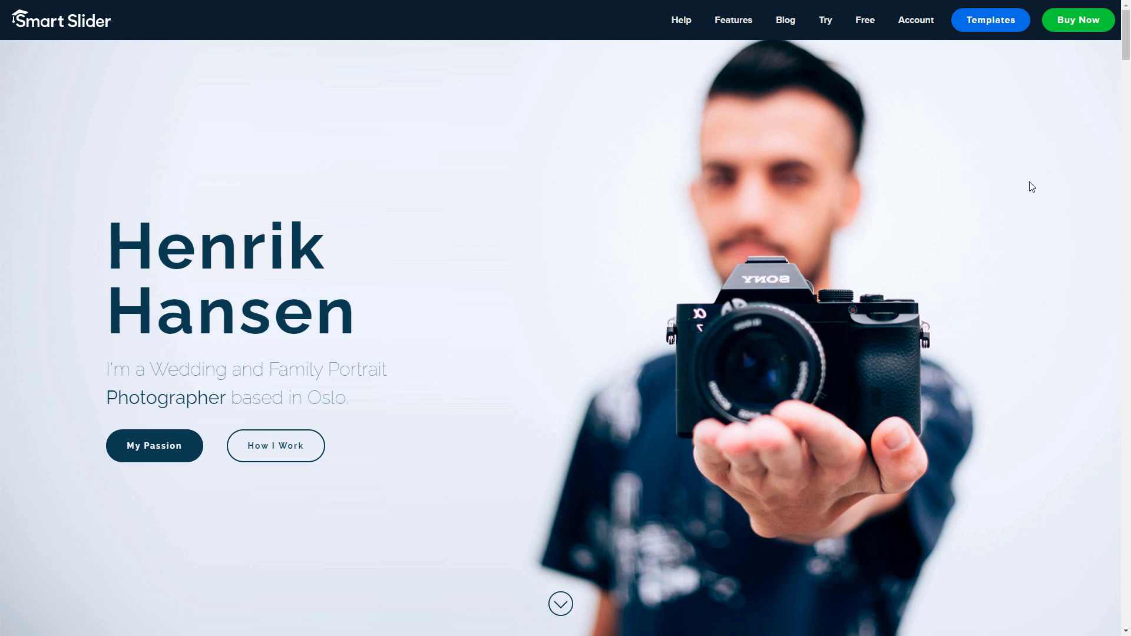
# Step: Examine how the backgrounds and layers of the demo sliders move as their pages scroll
pyautogui.scroll(-5, 1028, 201)
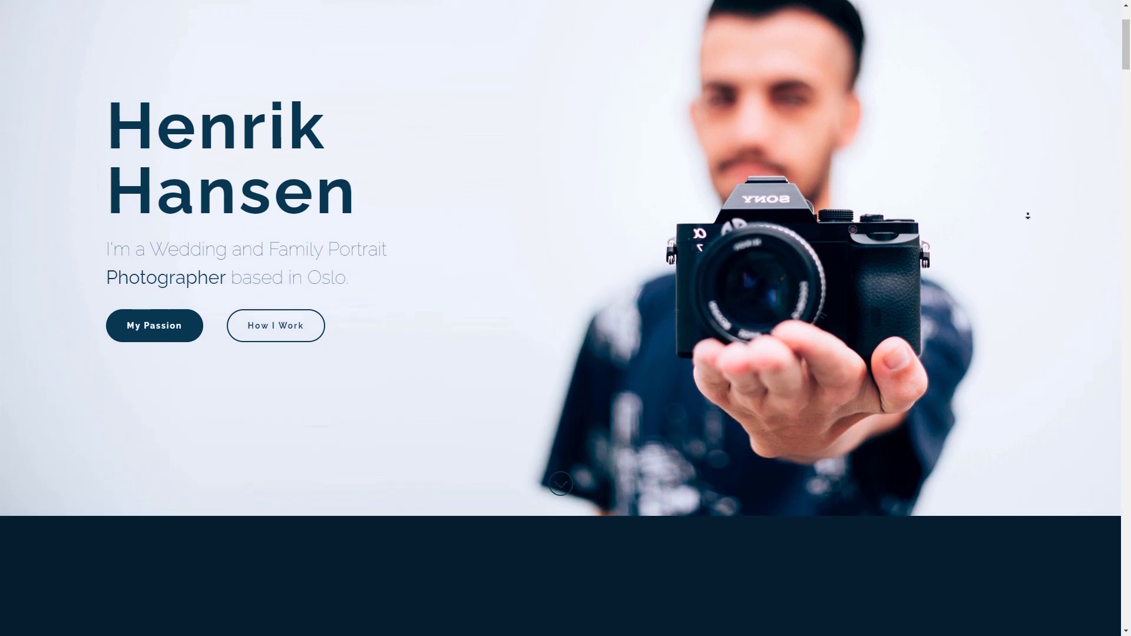
pyautogui.scroll(5, 1028, 216)
pyautogui.scroll(-3, 1032, 209)
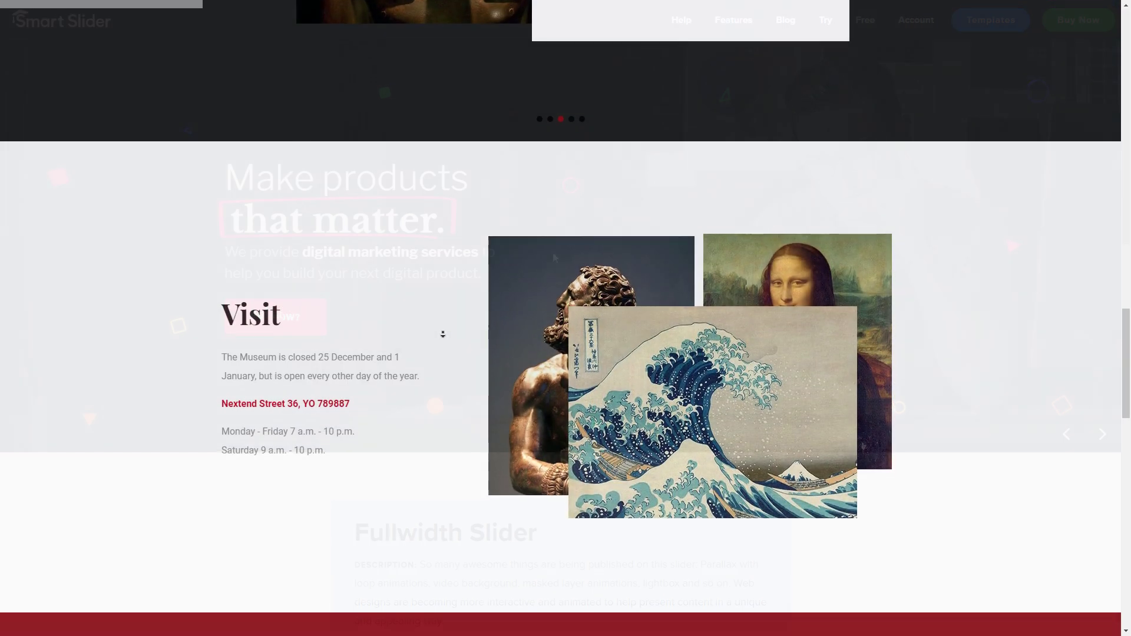
pyautogui.scroll(-3, 443, 334)
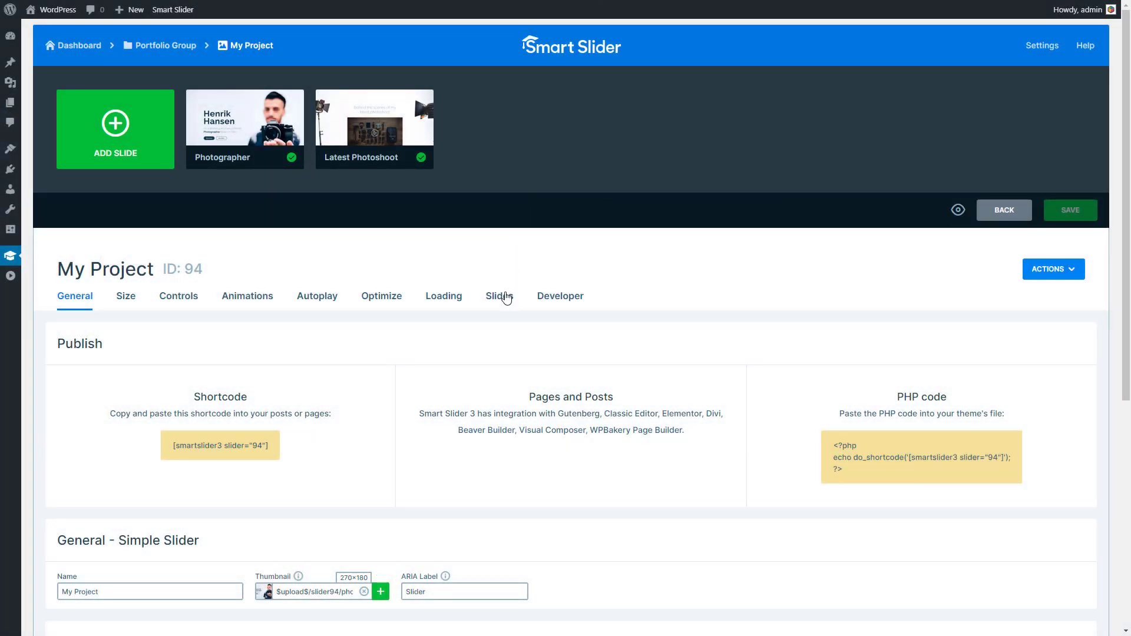
# Step: Set the Background Parallax strength of the photographer slider's slides to Super strong 100%
pyautogui.click(505, 296)
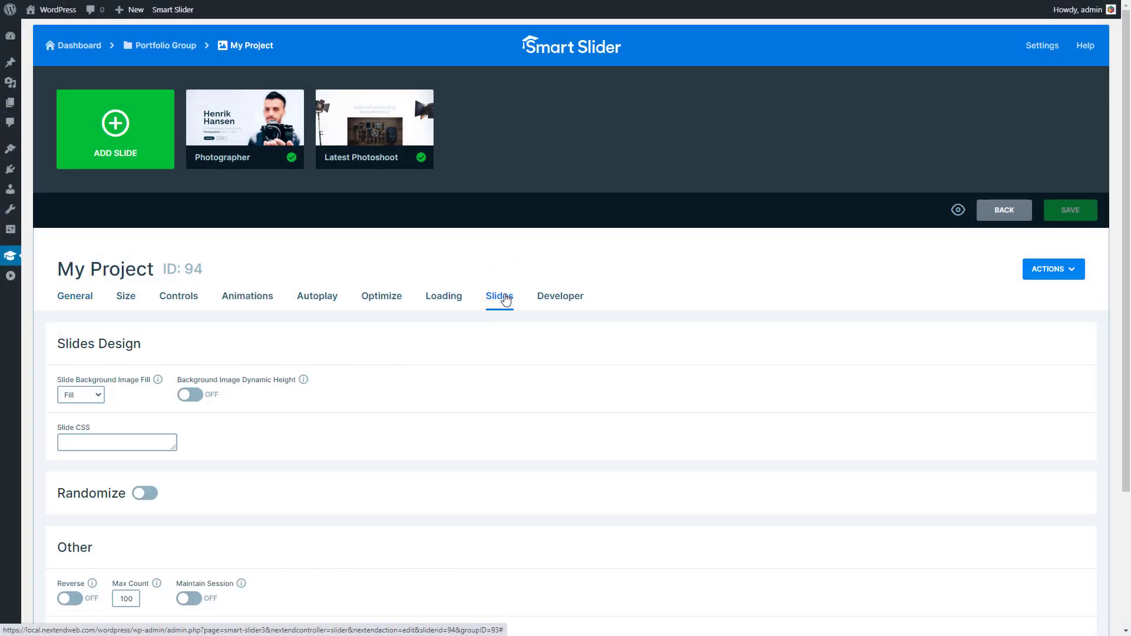
pyautogui.scroll(-3, 506, 296)
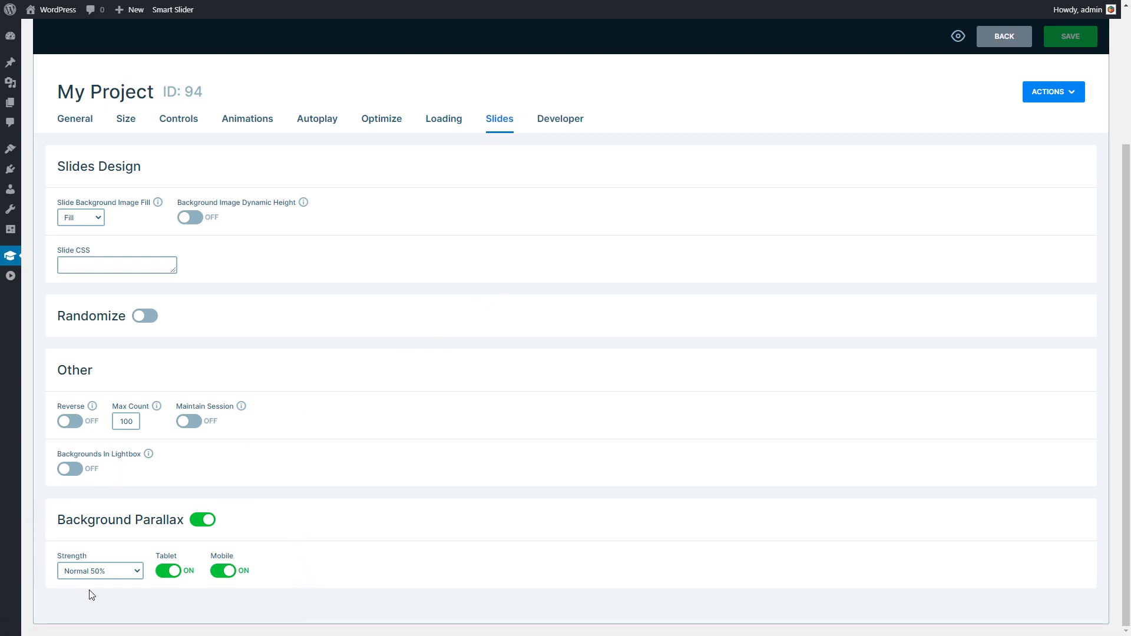
pyautogui.click(119, 578)
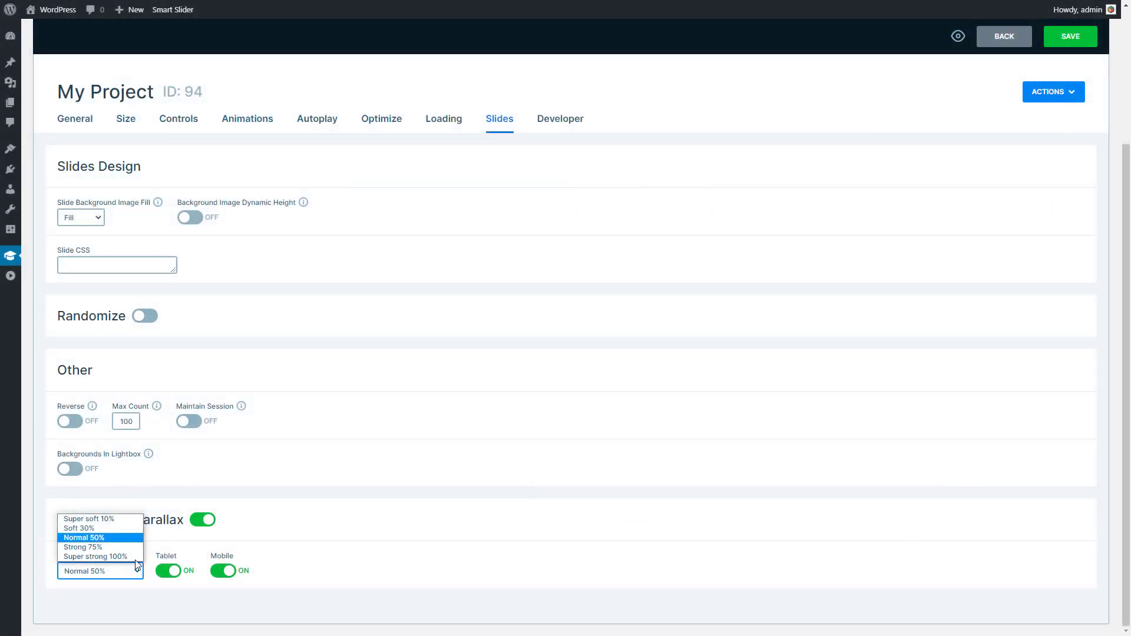
pyautogui.click(134, 557)
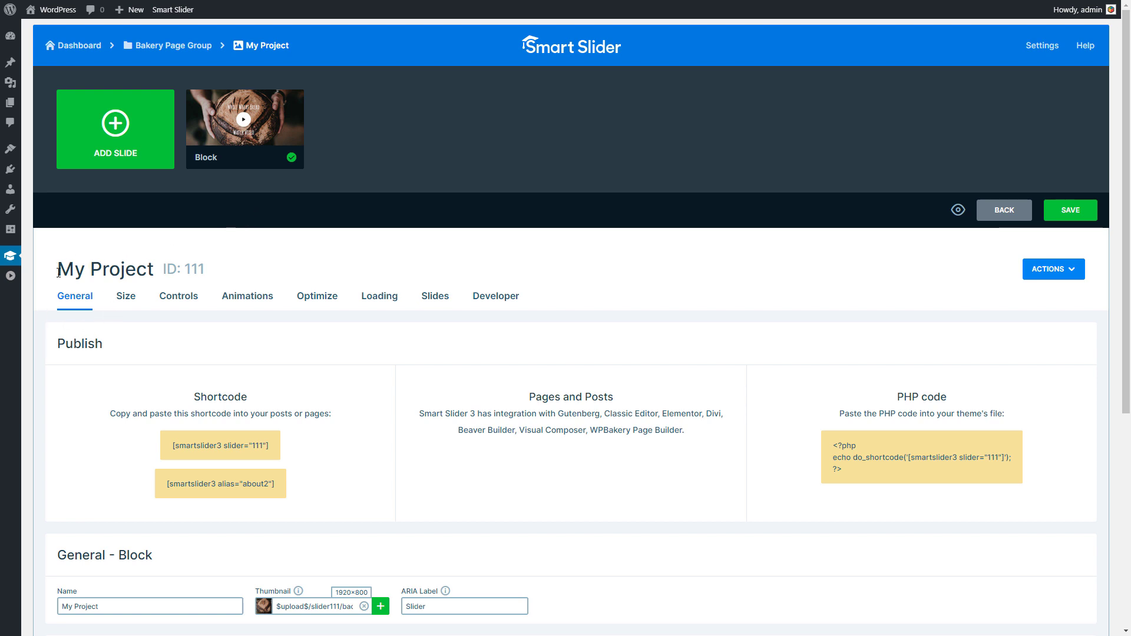
pyautogui.scroll(-5, 90, 326)
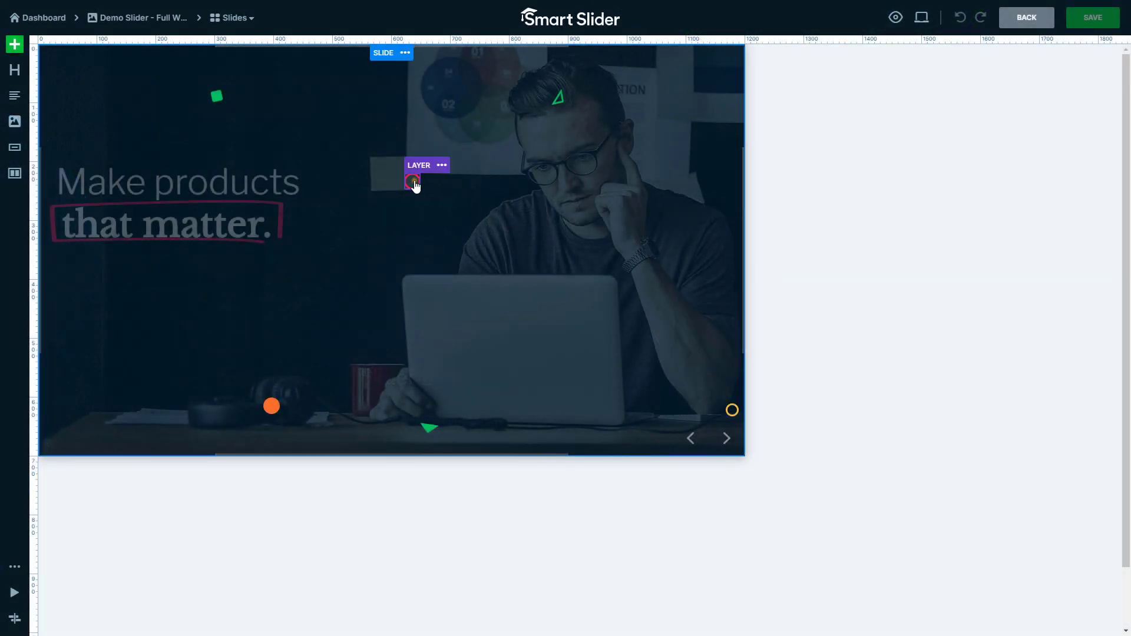
# Step: Set the Parallax effect of the pink circle image layer near the slide's centre to 10
pyautogui.click(412, 182)
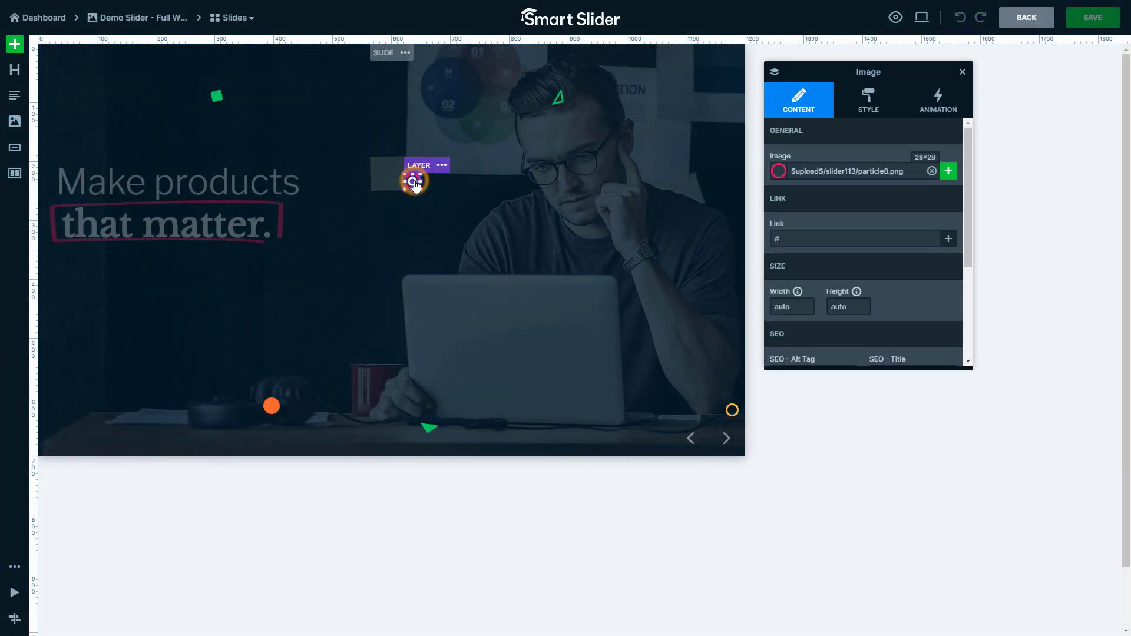
pyautogui.click(877, 112)
pyautogui.moveTo(967, 162); pyautogui.dragTo(964, 256)
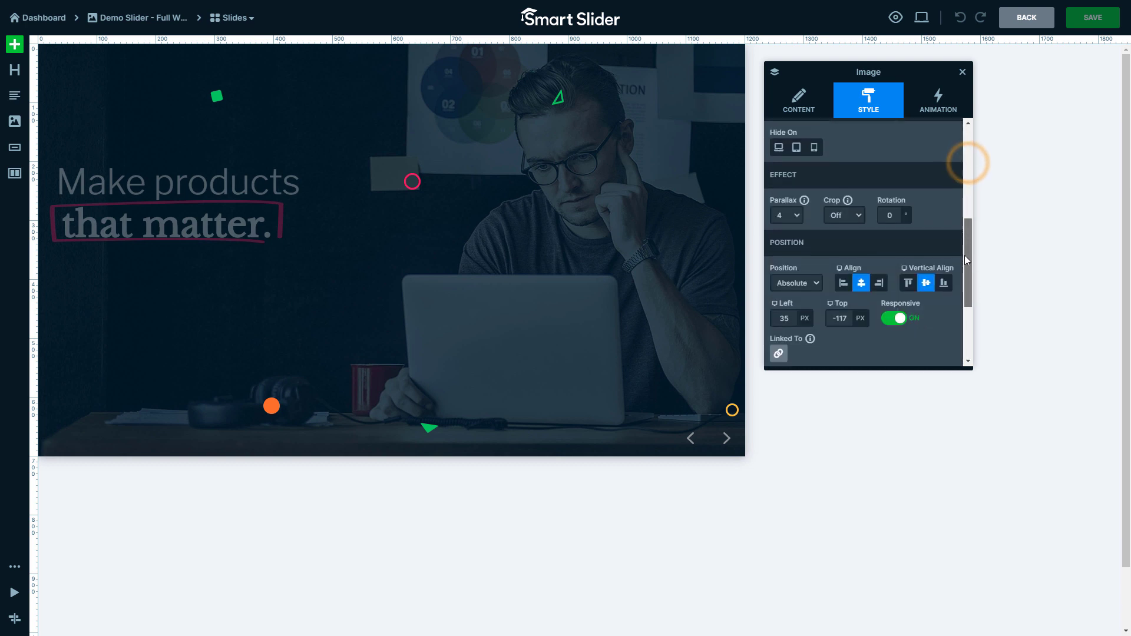
pyautogui.click(796, 213)
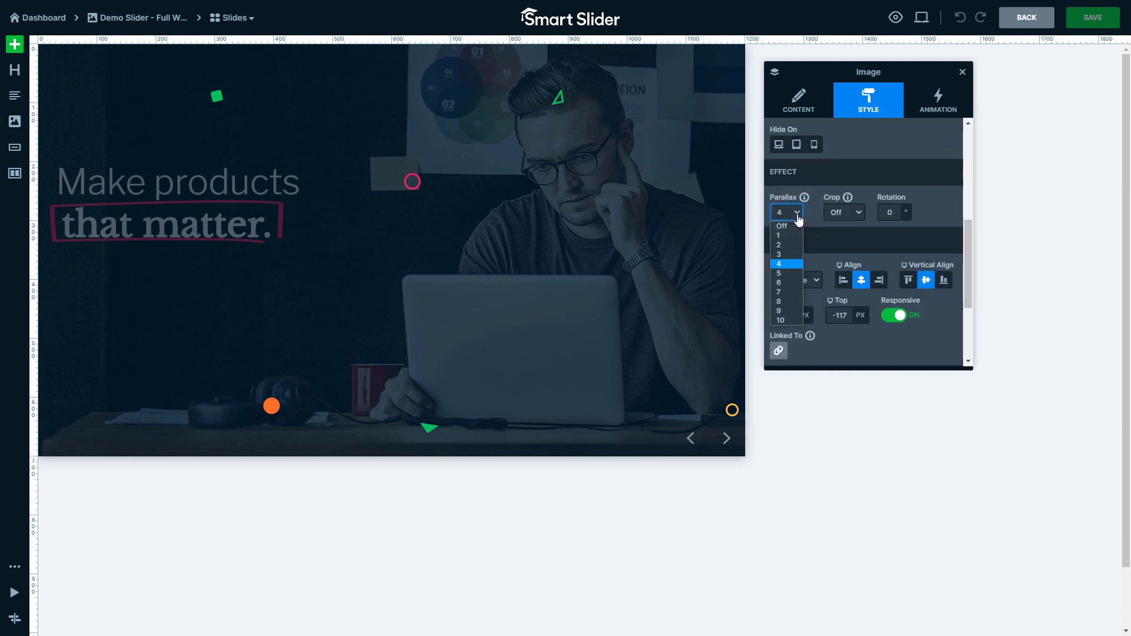
pyautogui.click(783, 321)
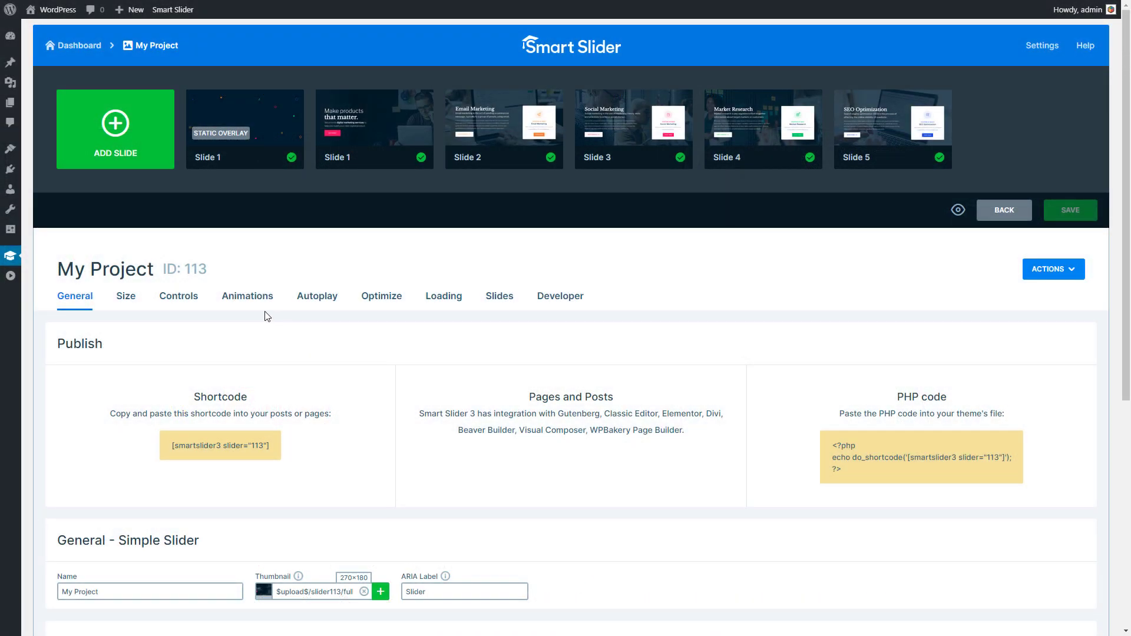
# Step: Set the slider's Layer Parallax to Off horizontally and Scroll vertically, and check how the layers move on the published page
pyautogui.click(257, 302)
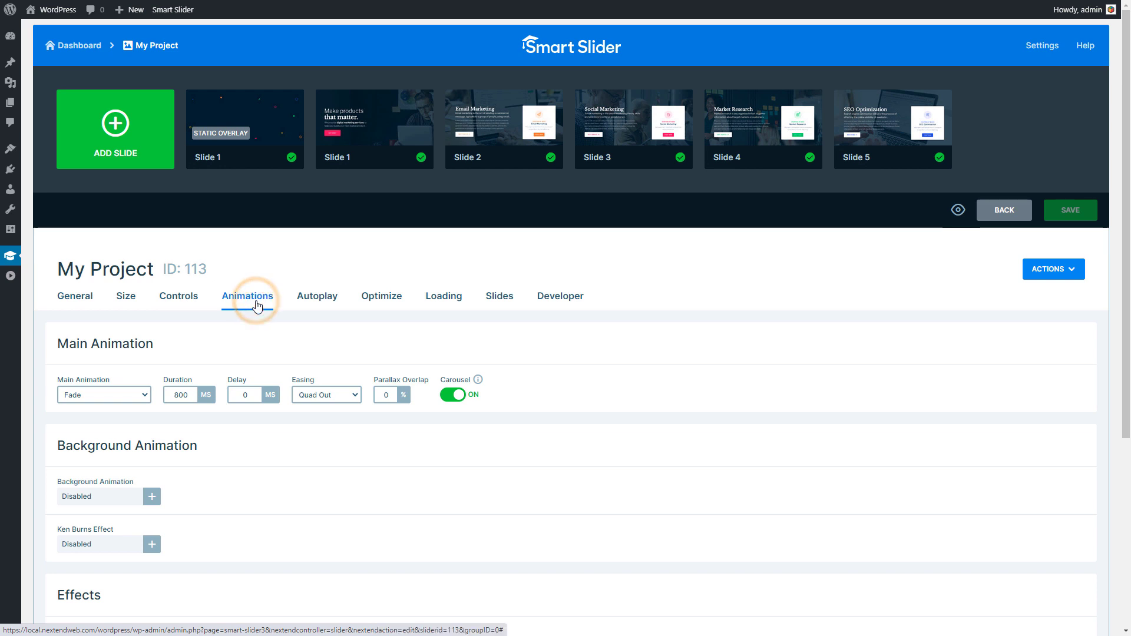
pyautogui.scroll(-5, 255, 305)
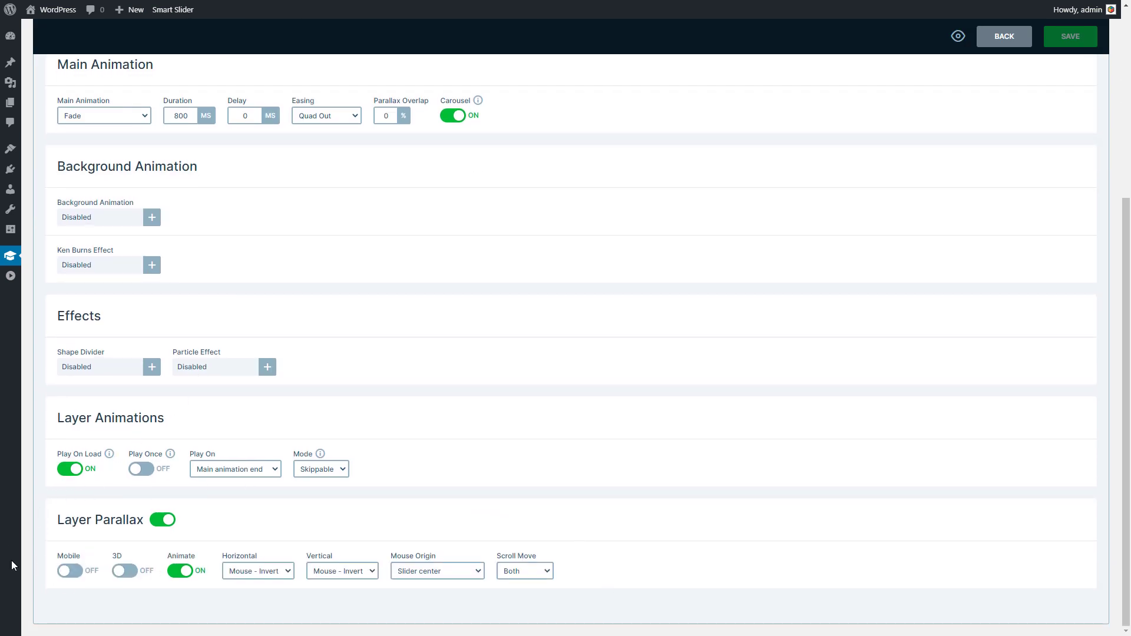
pyautogui.click(271, 573)
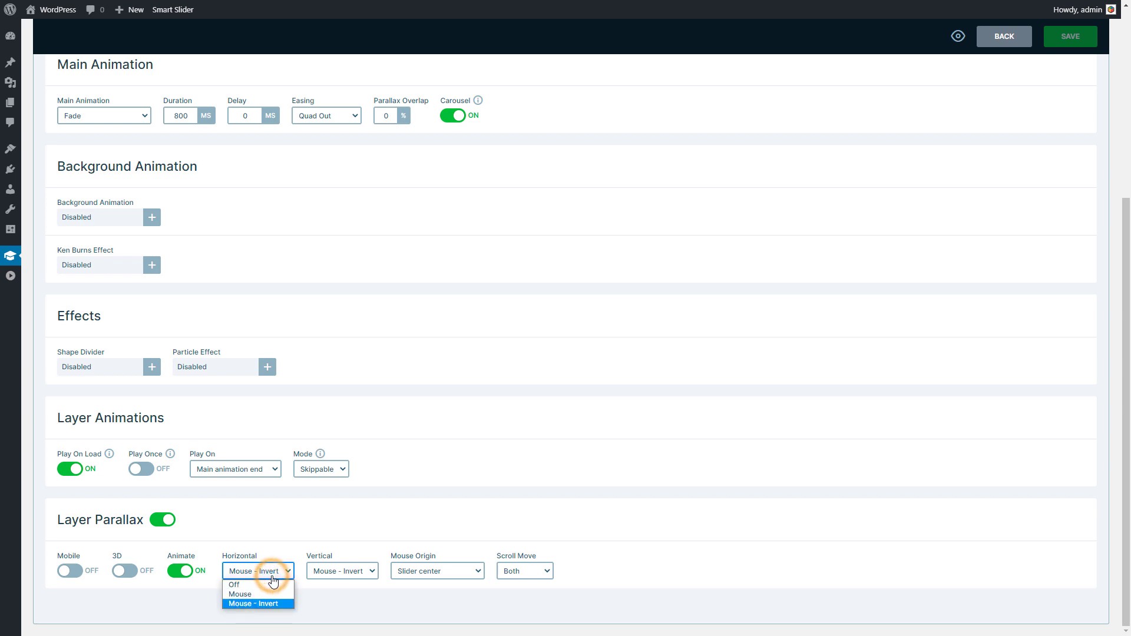
pyautogui.click(267, 585)
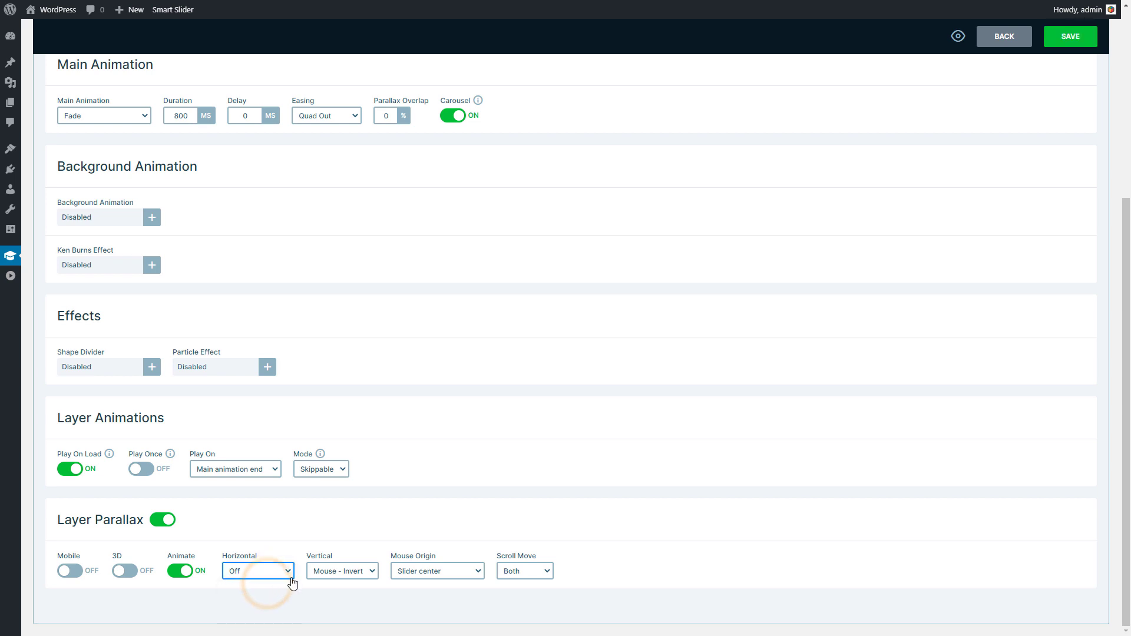
pyautogui.click(321, 572)
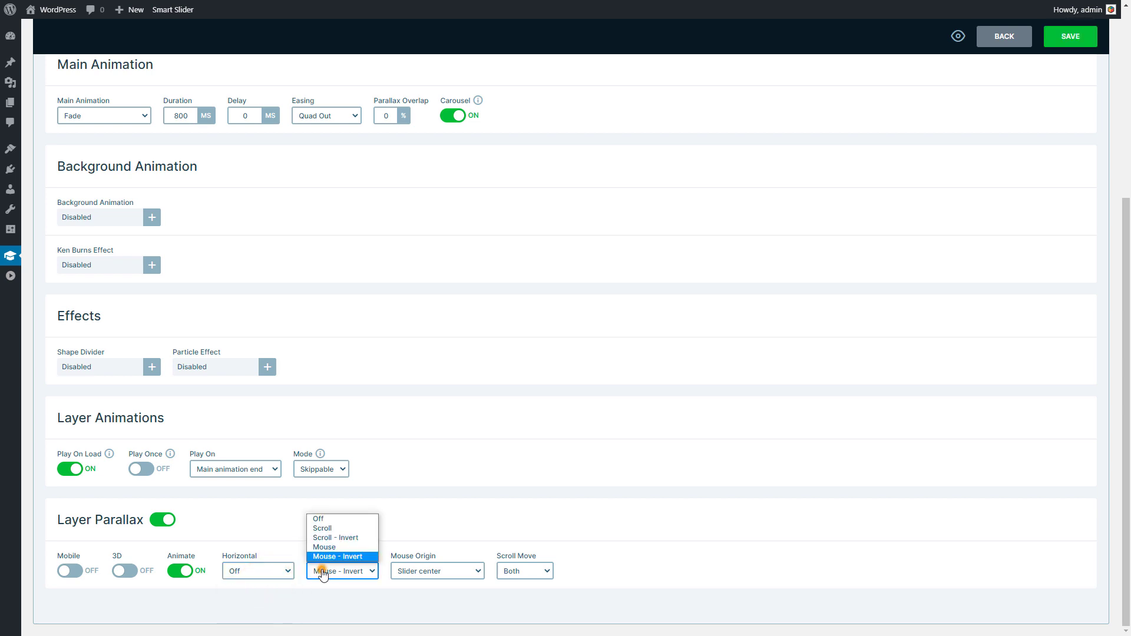
pyautogui.click(335, 530)
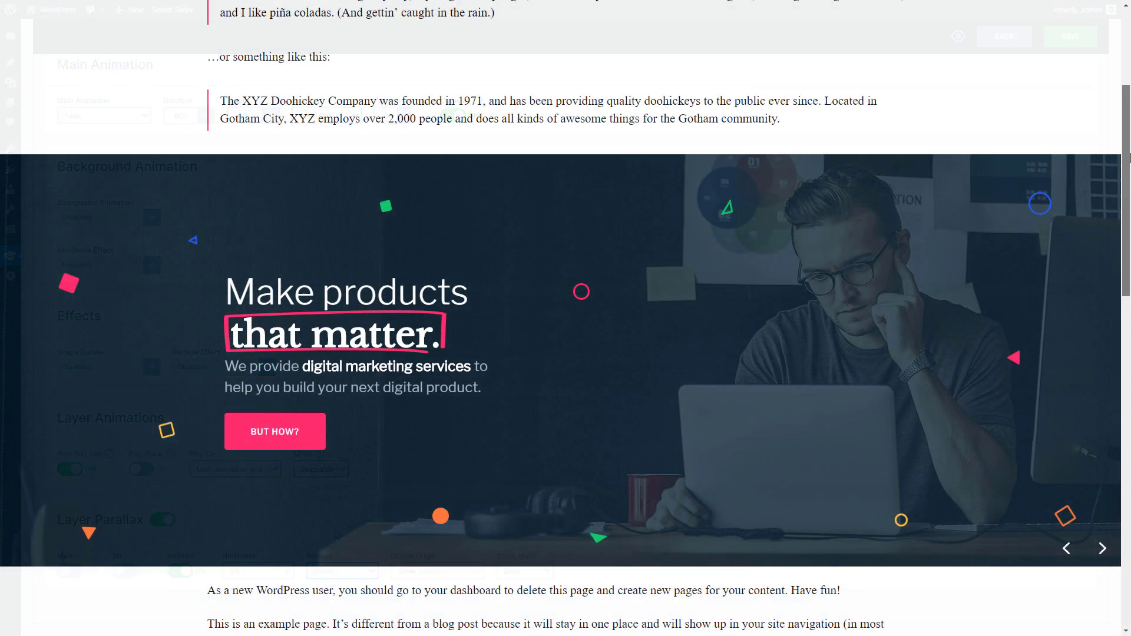
pyautogui.scroll(-3, 1128, 200)
pyautogui.scroll(3, 1129, 200)
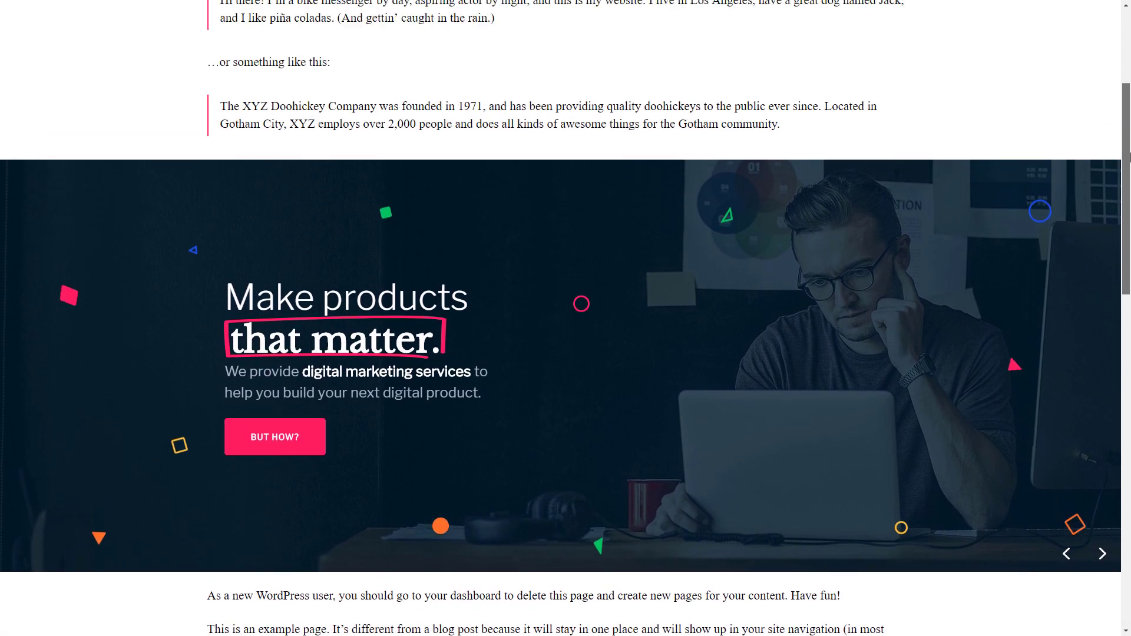
pyautogui.scroll(-3, 1129, 199)
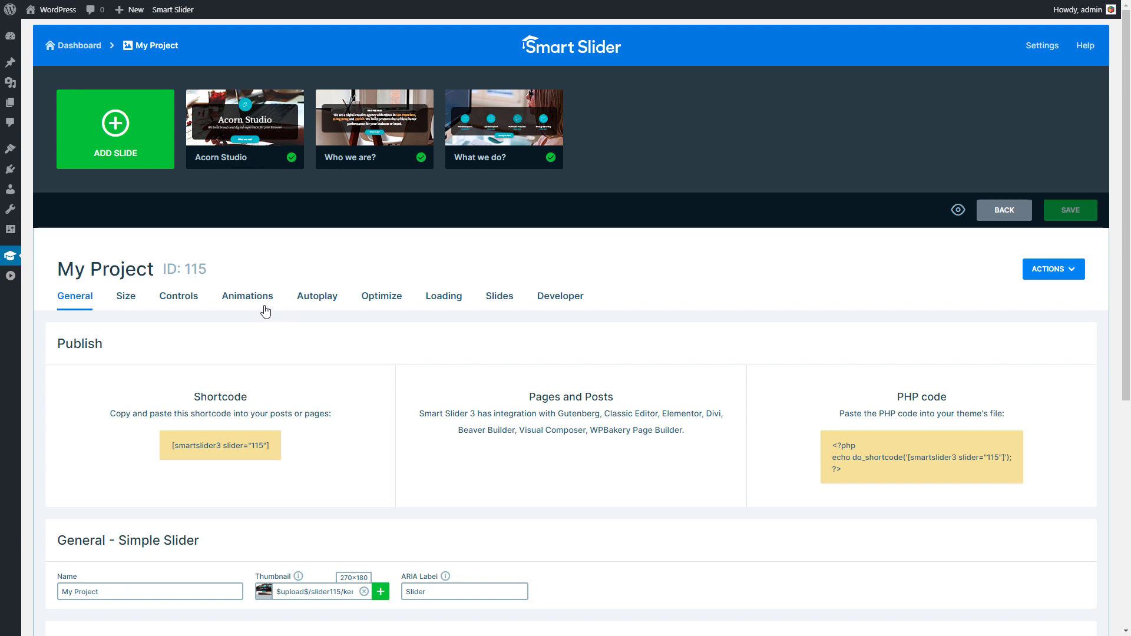
# Step: Set the Acorn Studio slider's main animation Parallax Overlap to 20% and preview the transition to the next slide
pyautogui.click(263, 309)
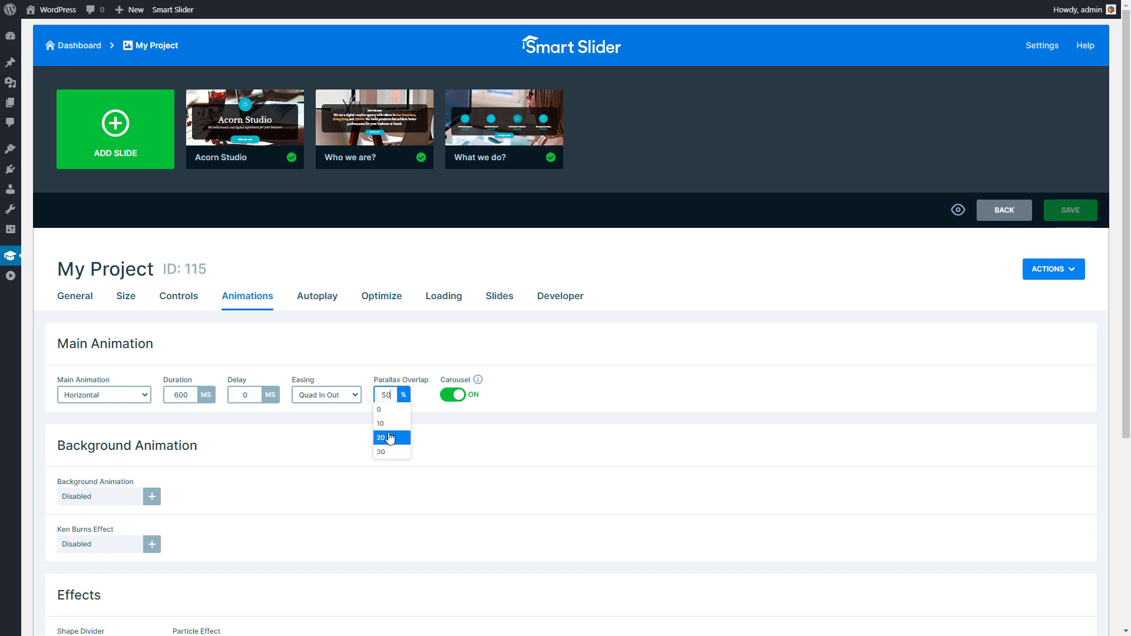
pyautogui.click(389, 436)
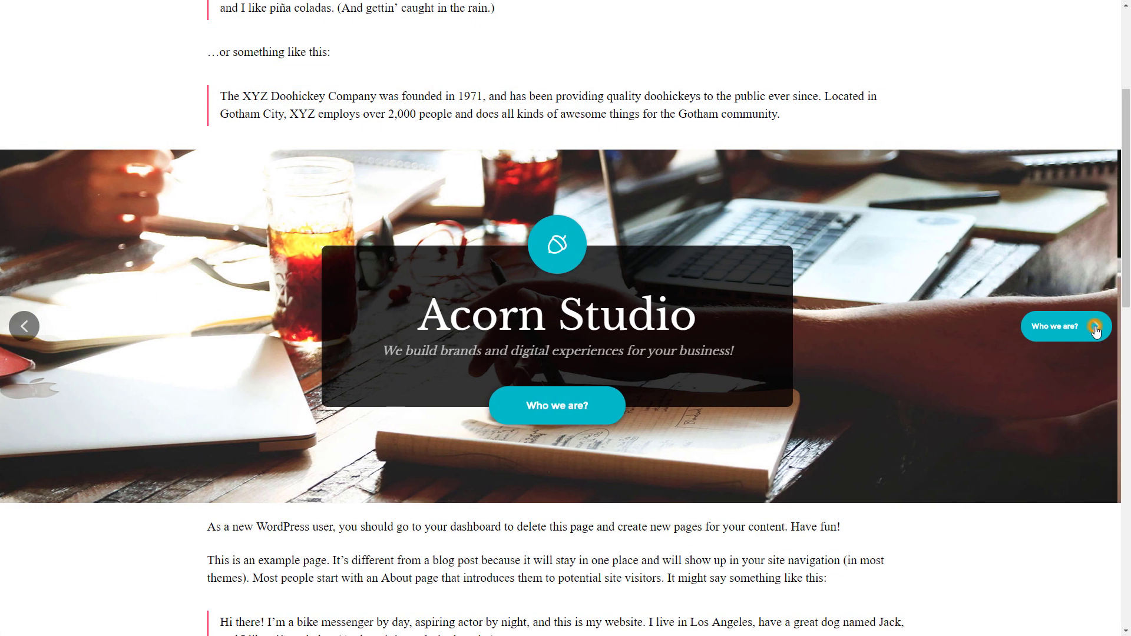
pyautogui.click(1096, 327)
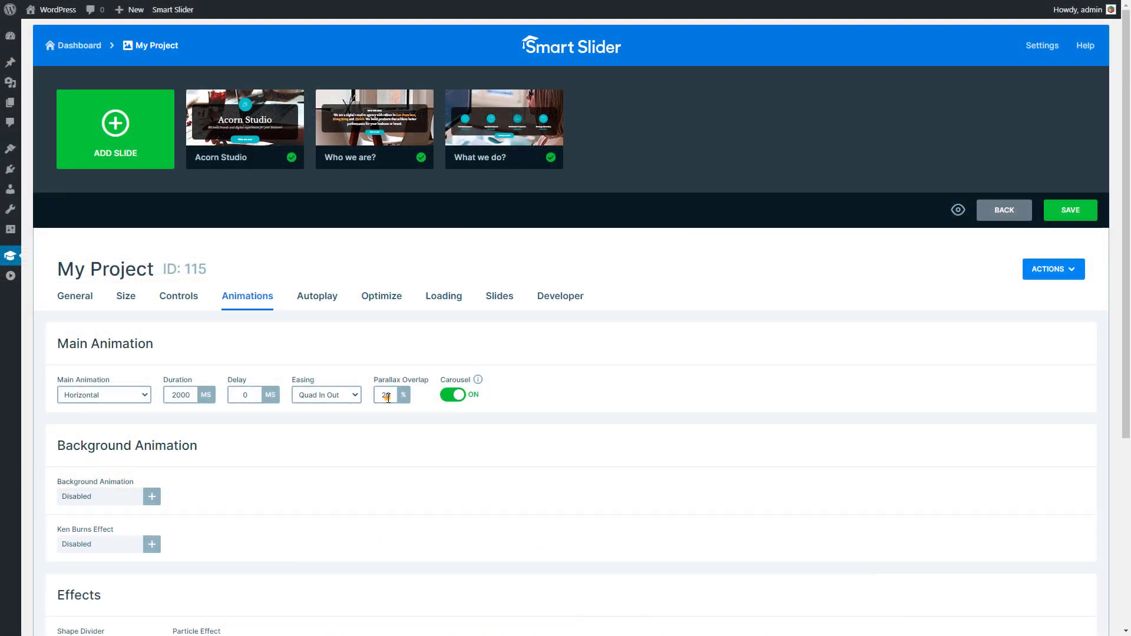
# Step: Set the main animation's Parallax Overlap to 90% and preview the transitions by cycling through the slides on the page
pyautogui.click(386, 395)
pyautogui.write('90')
pyautogui.click(423, 393)
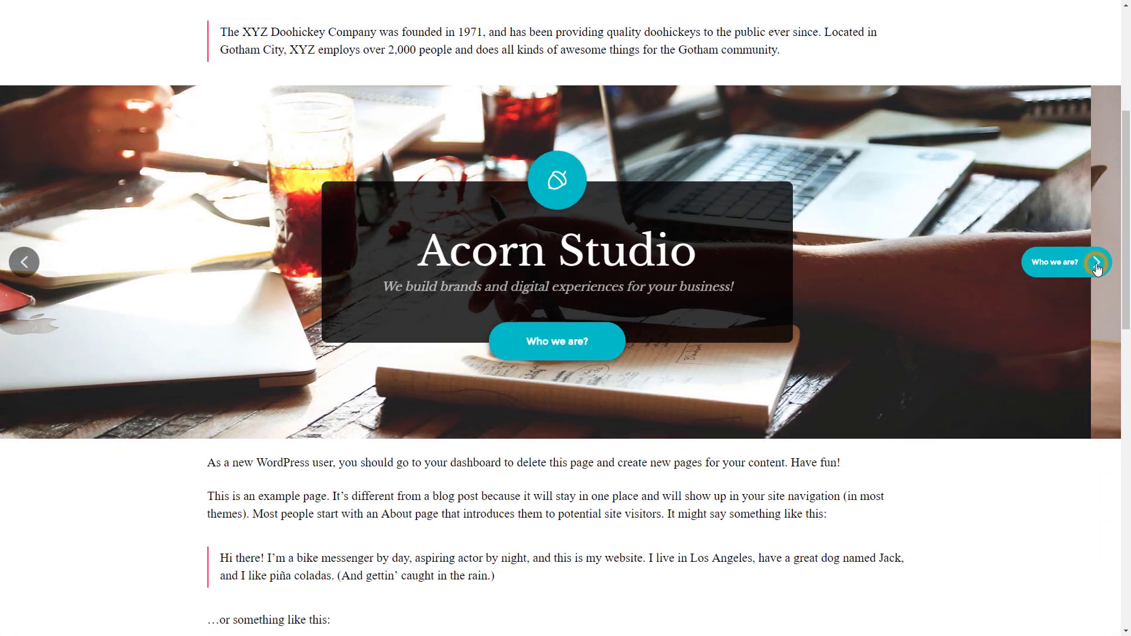
pyautogui.click(1097, 263)
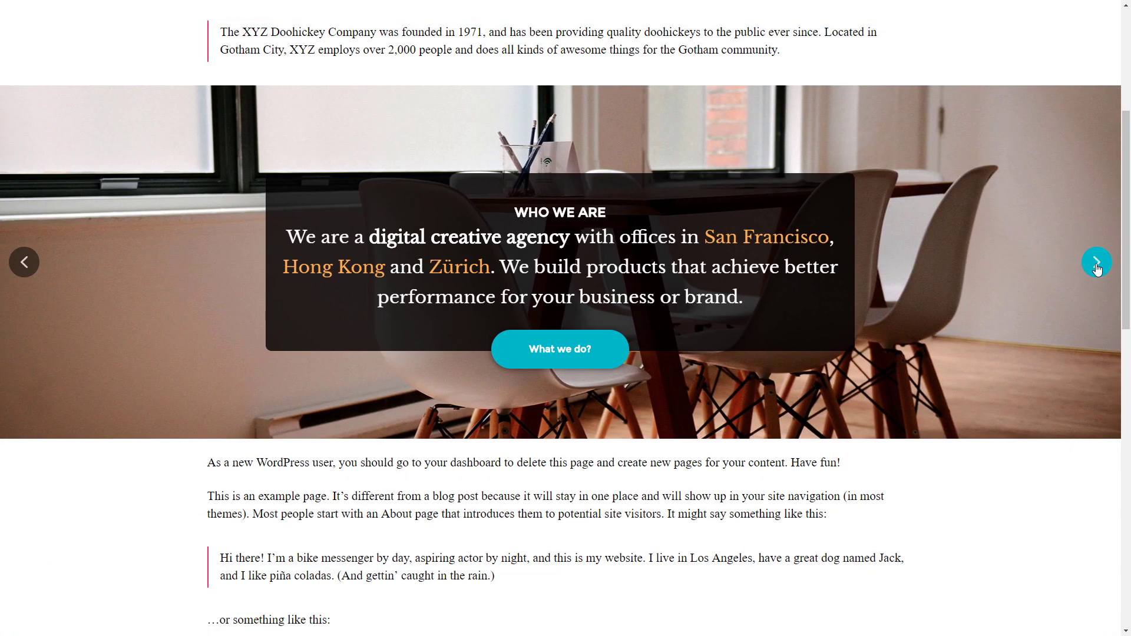
pyautogui.click(1097, 263)
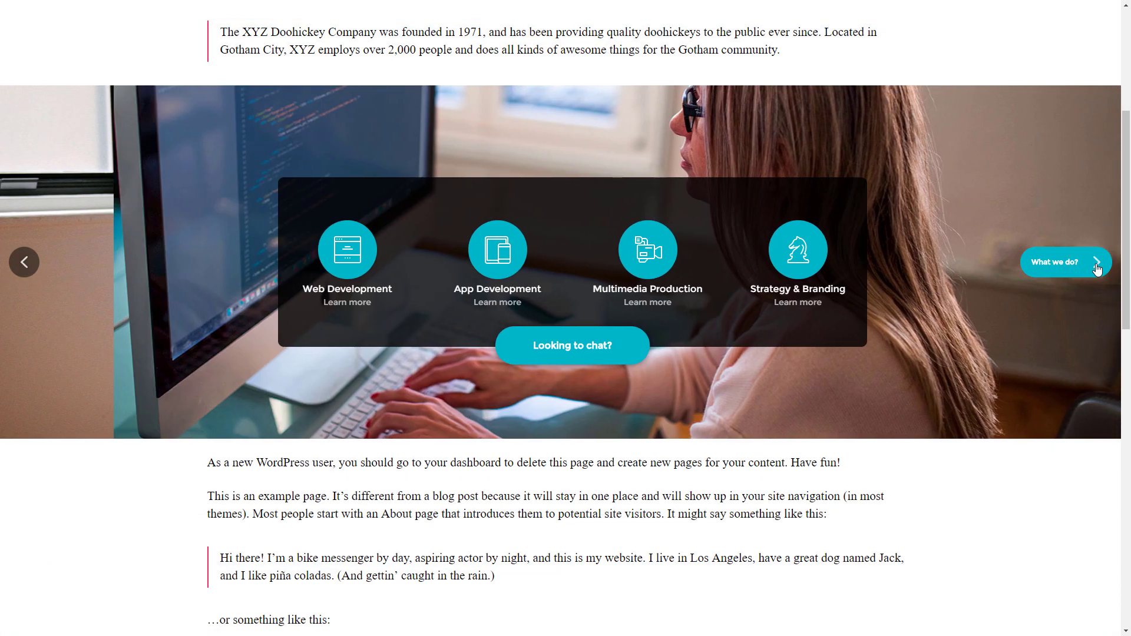
pyautogui.click(1097, 262)
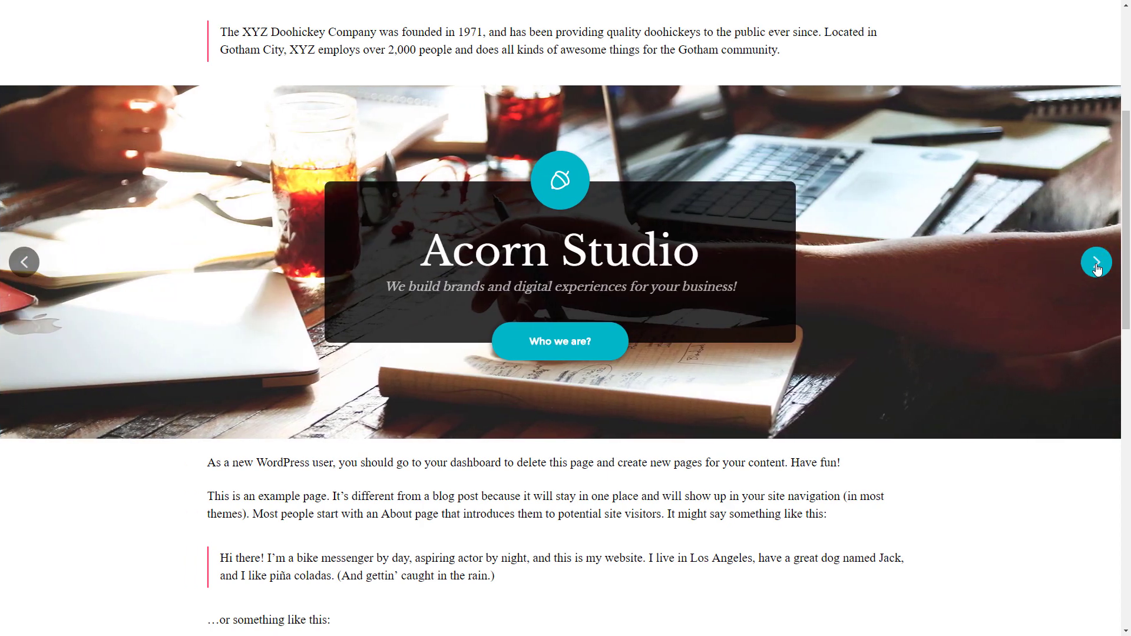
pyautogui.click(1097, 263)
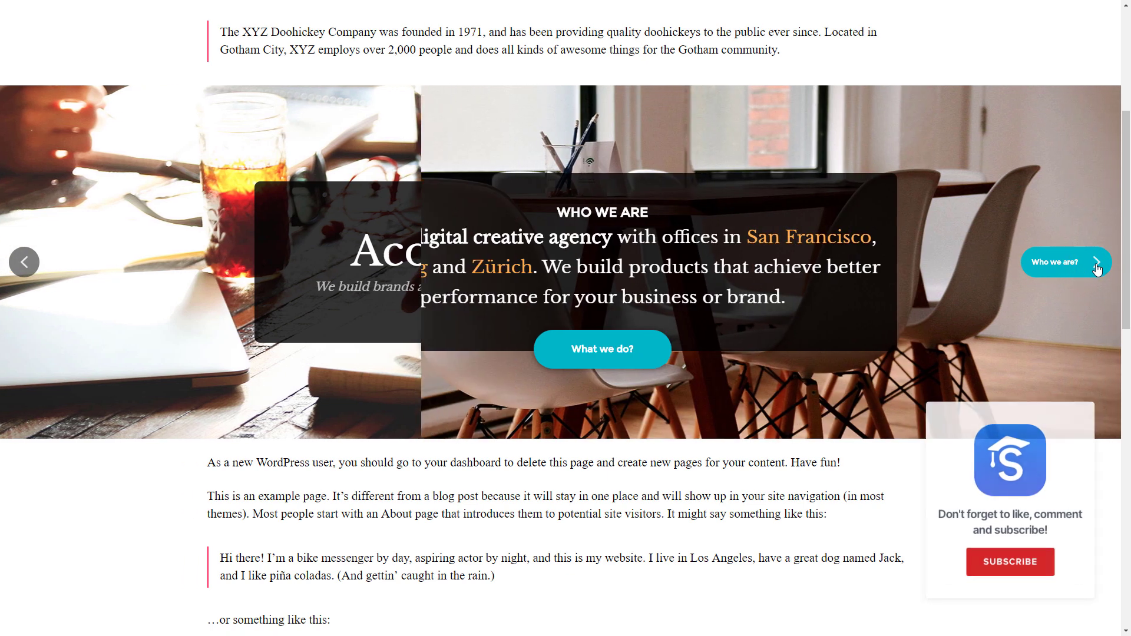